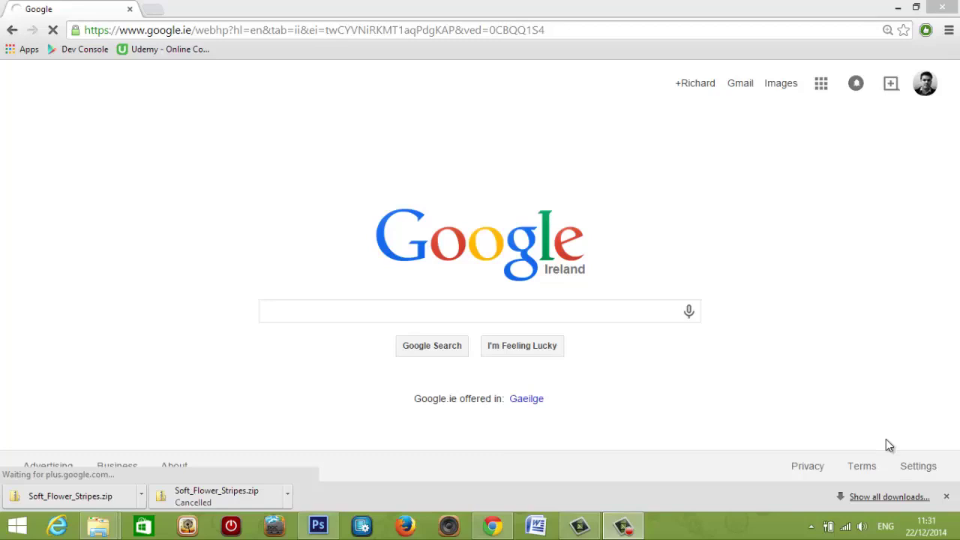
Step: Search Google Images for 'valley' and copy the first photo, a grassy valley between cliffs
{"action": "left_click", "coordinate": [369, 315]}
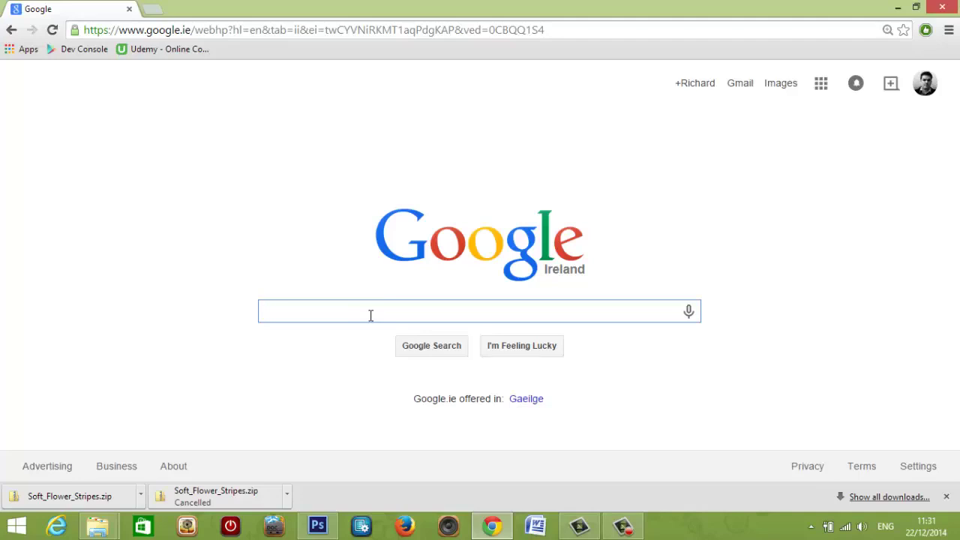
{"action": "type", "text": "valley"}
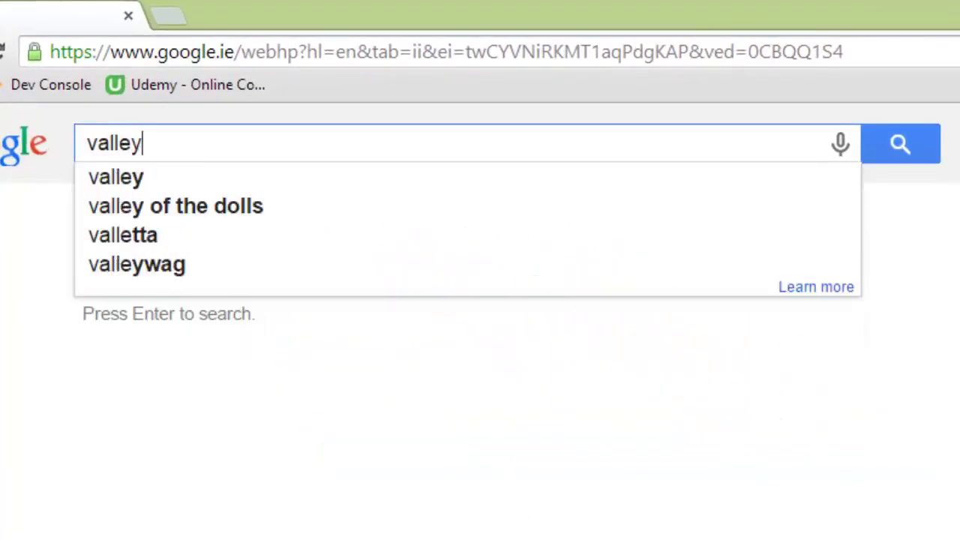
{"action": "key", "text": "Return"}
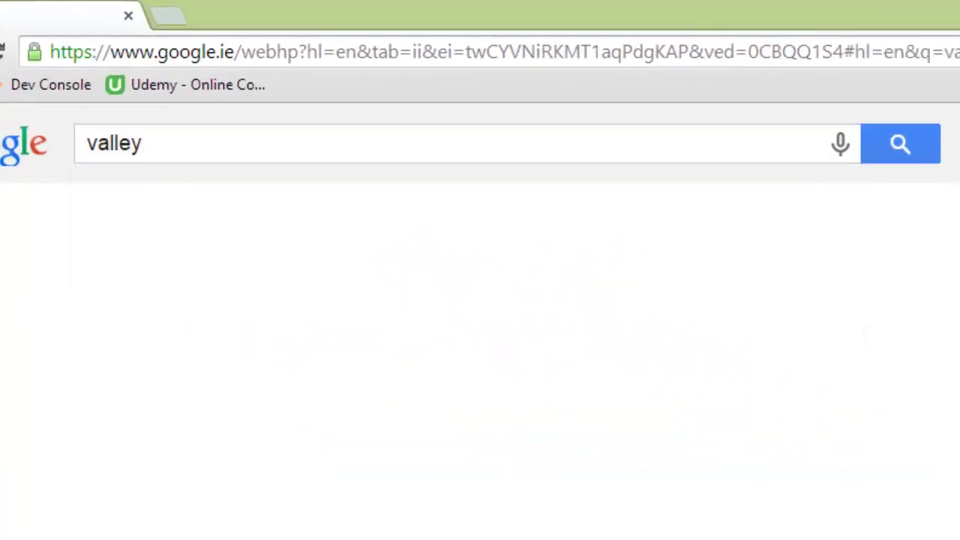
{"action": "left_click", "coordinate": [186, 223]}
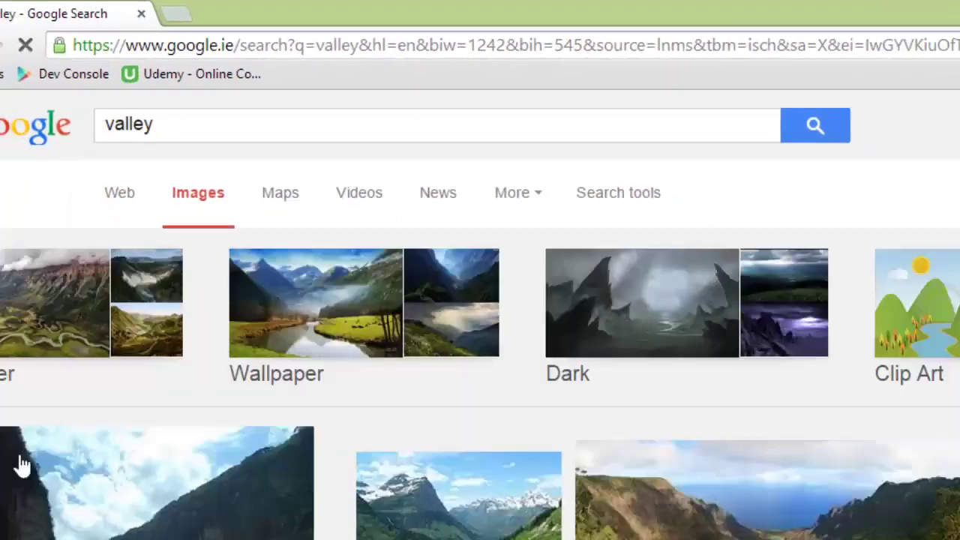
{"action": "scroll", "coordinate": [90, 450], "scroll_direction": "down", "scroll_amount": 3}
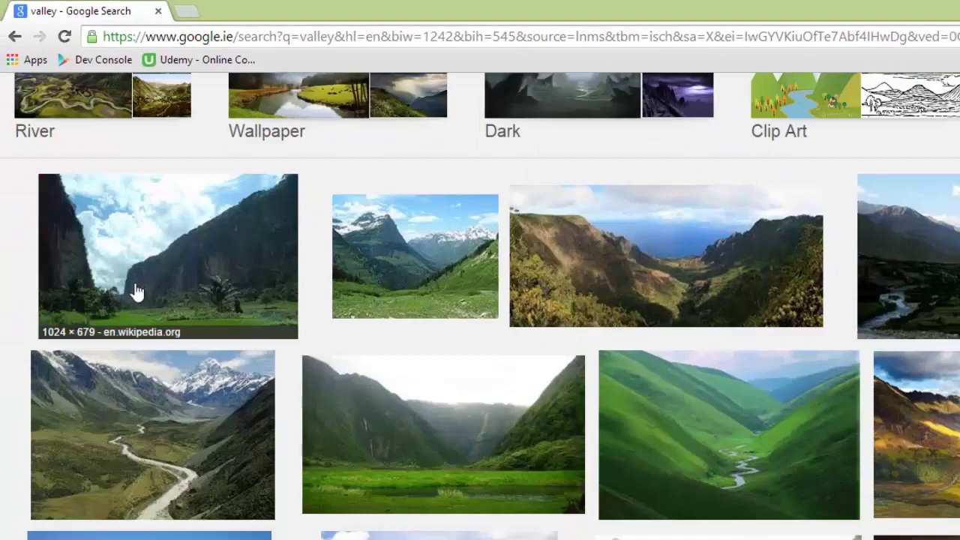
{"action": "left_click", "coordinate": [133, 291]}
{"action": "right_click", "coordinate": [296, 342]}
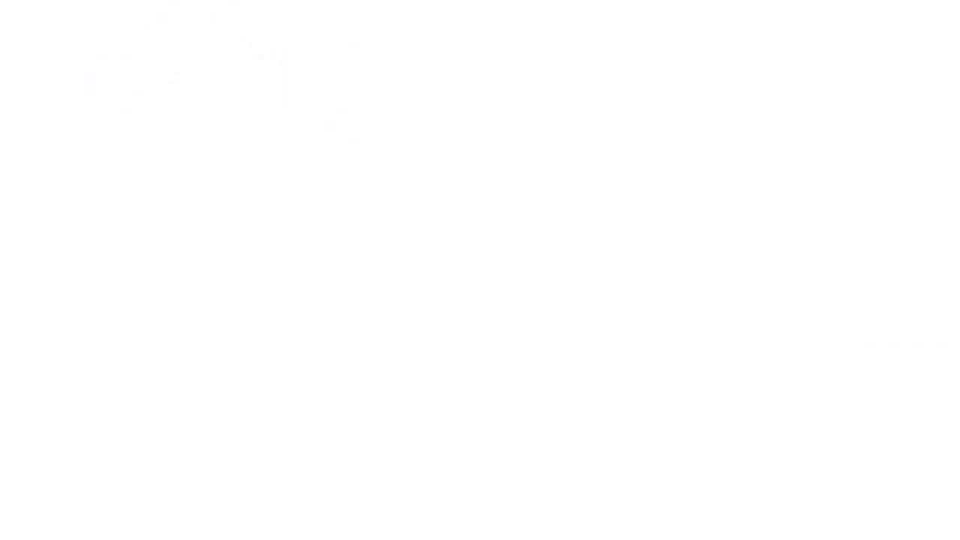
Step: In Photoshop, create a clipboard-sized new document and paste the valley photo into it
{"action": "key", "text": "alt+Tab"}
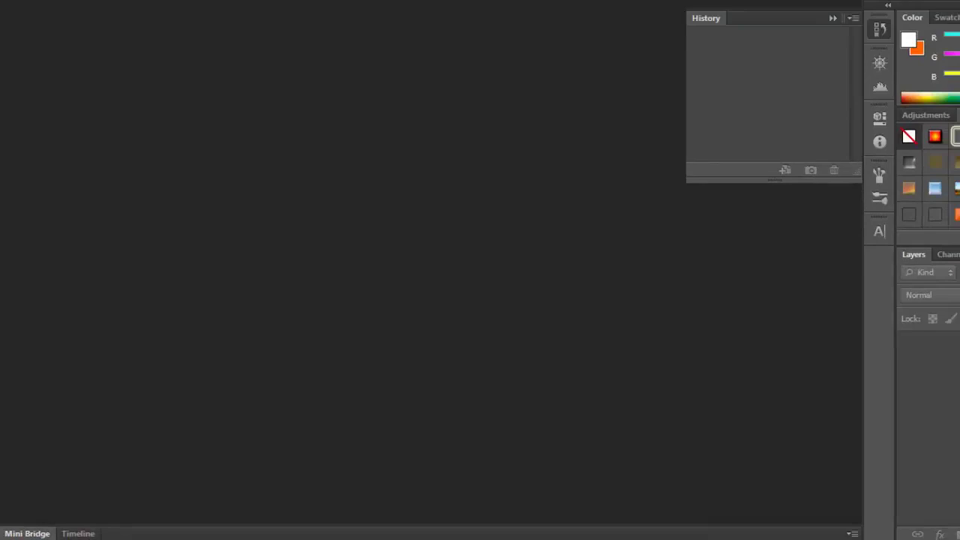
{"action": "key", "text": "ctrl+n"}
{"action": "key", "text": "Return"}
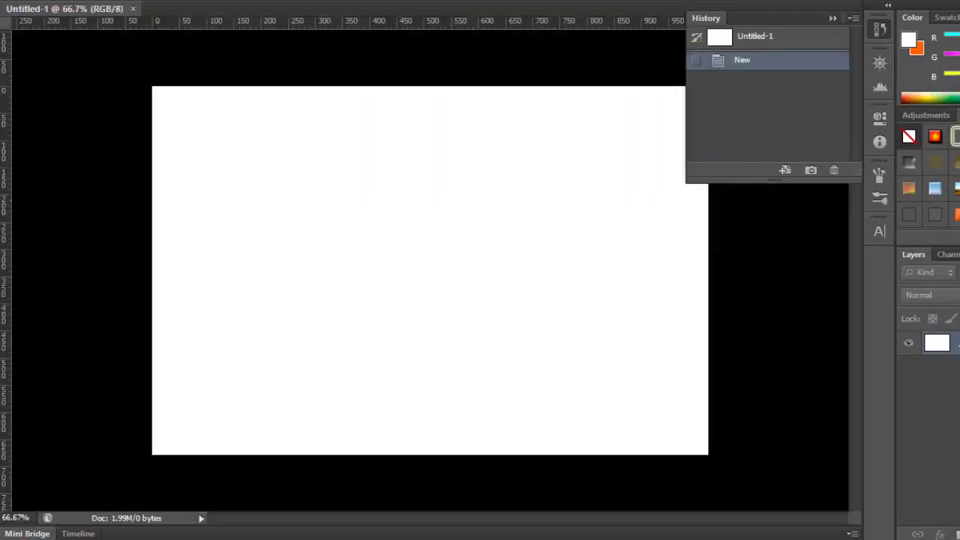
{"action": "key", "text": "ctrl+v"}
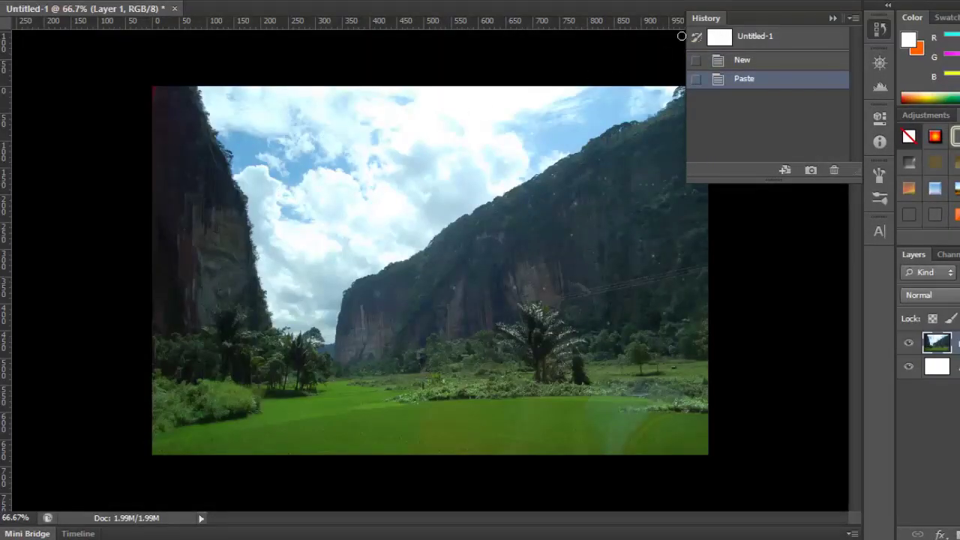
Step: Paint a History Brush stroke across the sky
{"action": "left_click", "coordinate": [704, 27]}
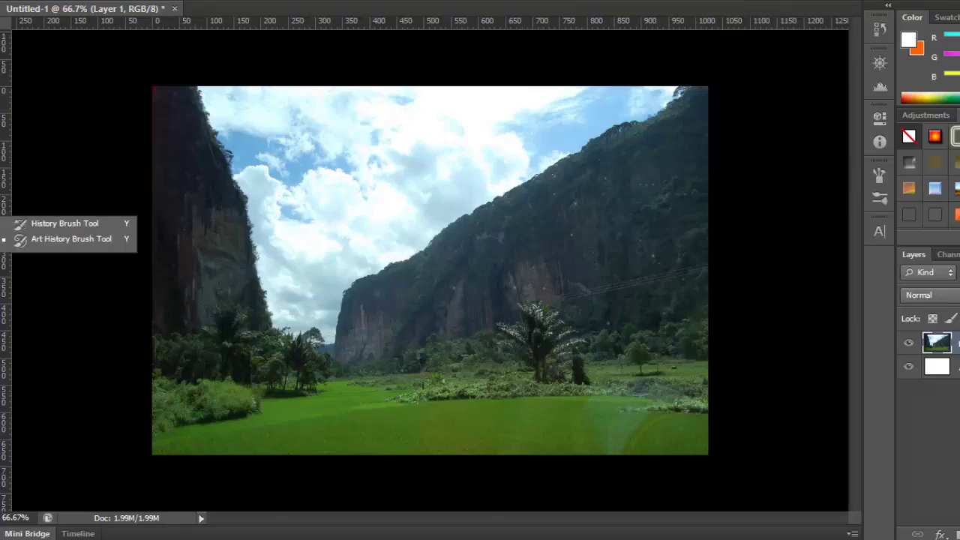
{"action": "left_click", "coordinate": [25, 238]}
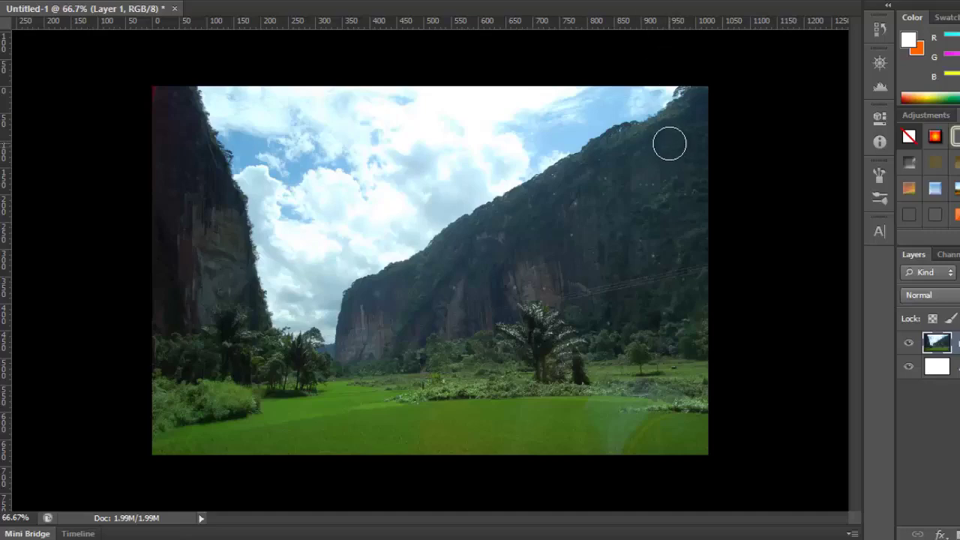
{"action": "mouse_move", "coordinate": [331, 169]}
{"action": "left_mouse_down"}
{"action": "mouse_move", "coordinate": [343, 188]}
{"action": "mouse_move", "coordinate": [373, 188]}
{"action": "mouse_move", "coordinate": [380, 176]}
{"action": "left_mouse_up"}
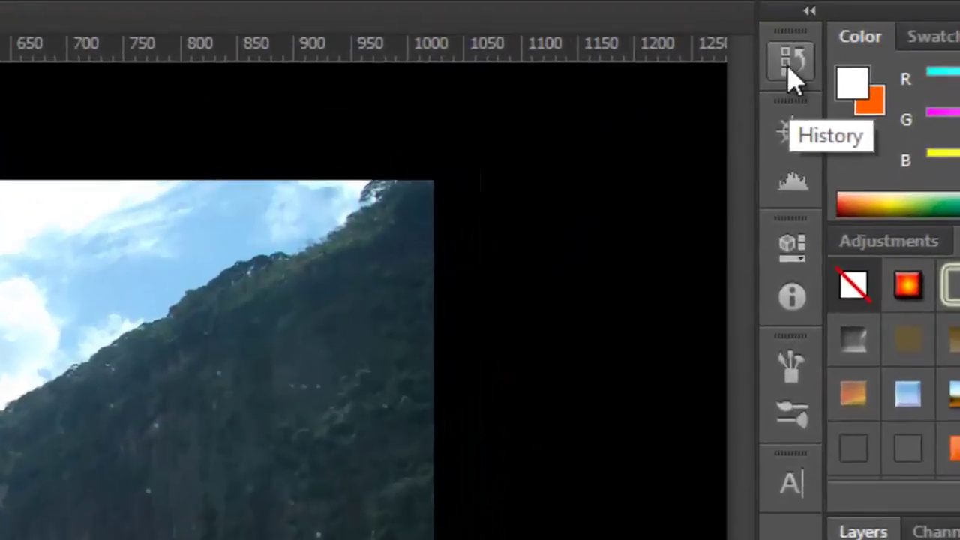
Step: Open the History panel from the Window menu
{"action": "left_click", "coordinate": [878, 30]}
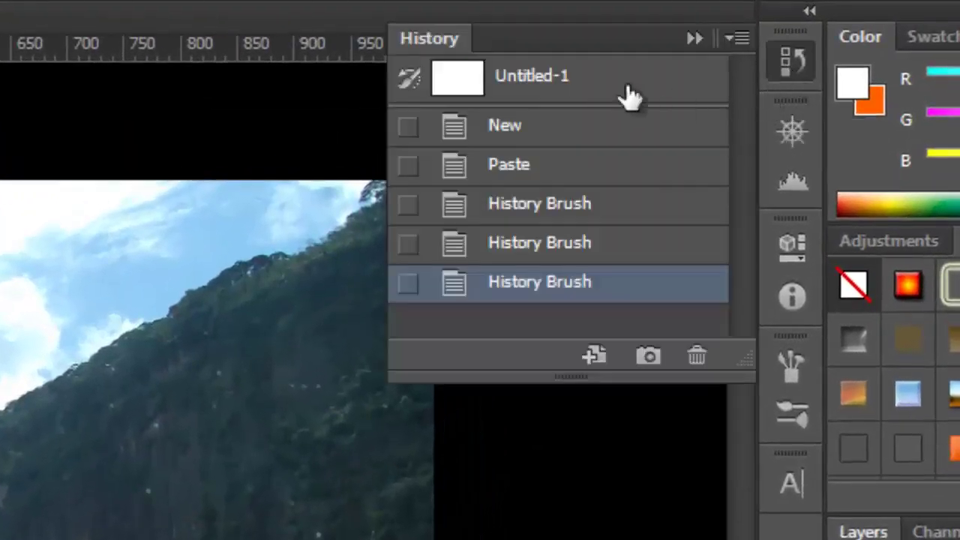
{"action": "left_click", "coordinate": [787, 71]}
{"action": "left_click", "coordinate": [788, 71]}
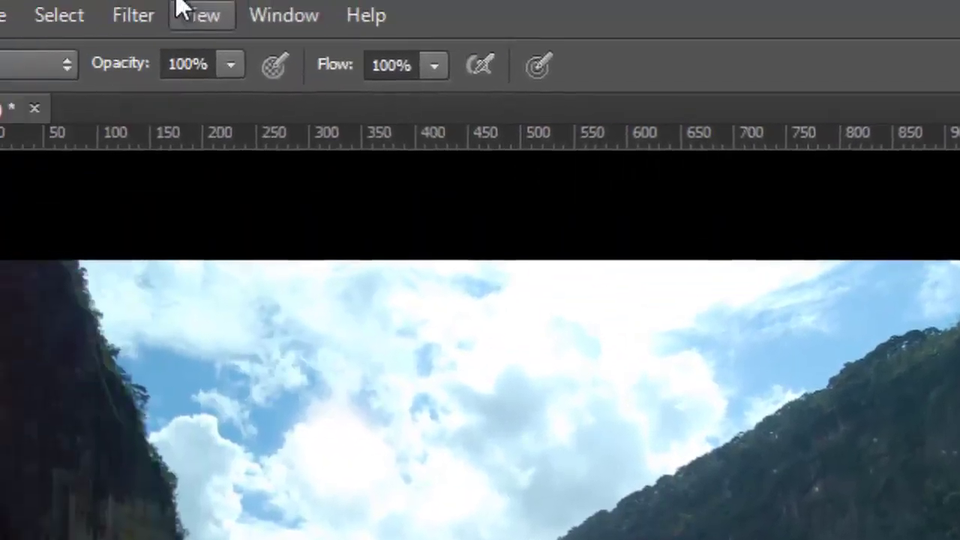
{"action": "left_click", "coordinate": [330, 22]}
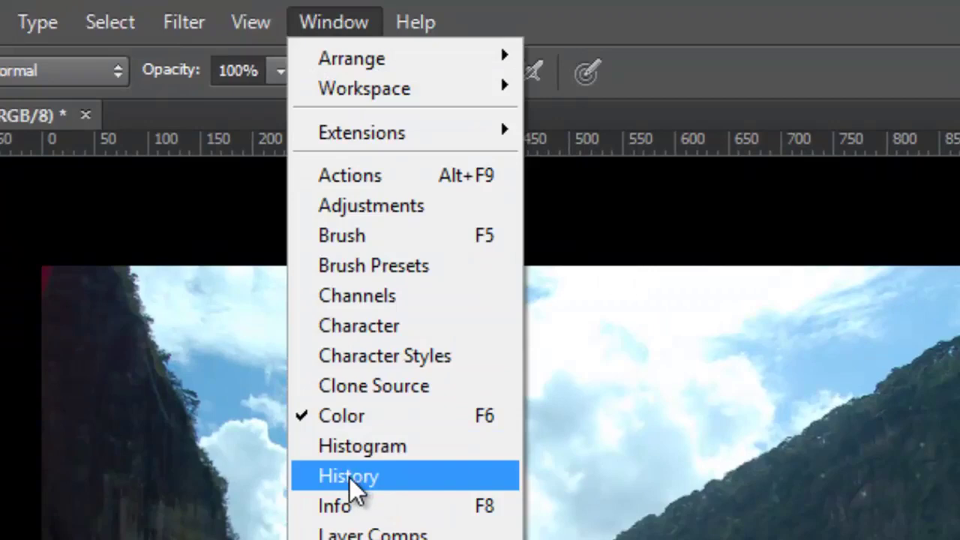
{"action": "left_click", "coordinate": [352, 480]}
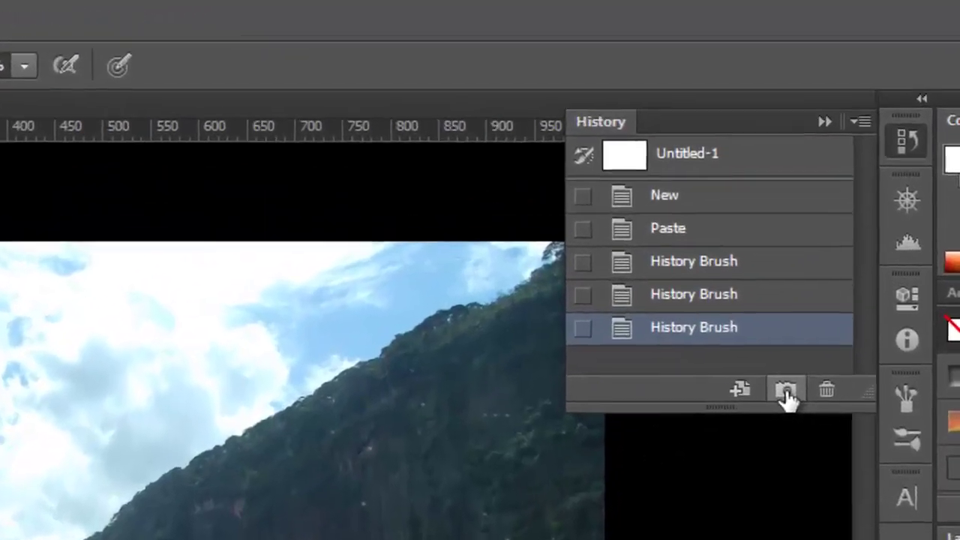
Step: Create Snapshot 1 from the current state and make it the active history state
{"action": "left_click", "coordinate": [840, 273]}
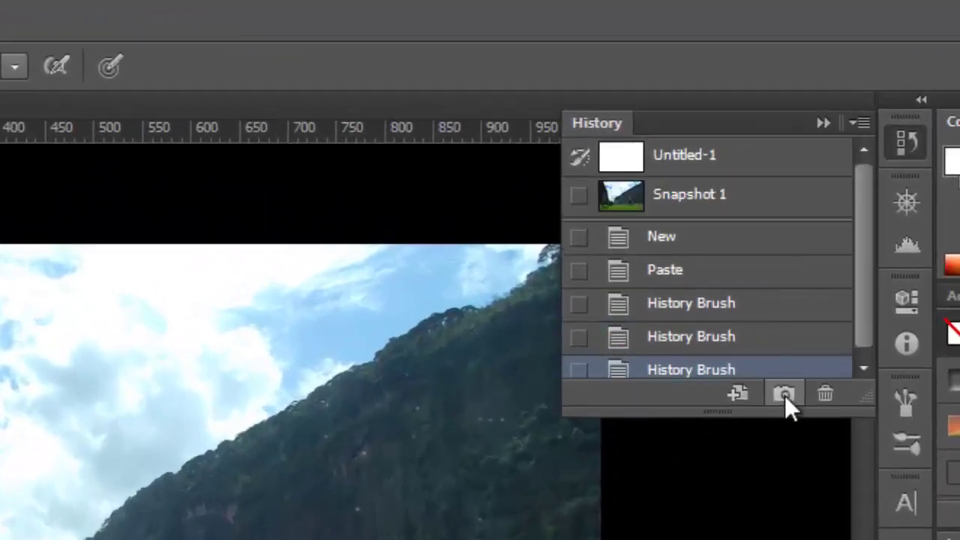
{"action": "left_click", "coordinate": [688, 199]}
{"action": "right_click", "coordinate": [687, 207]}
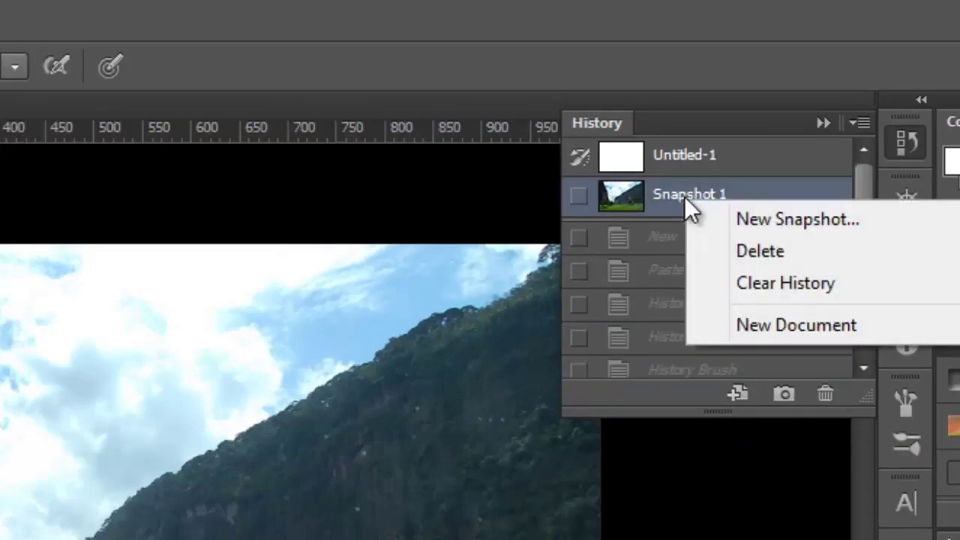
{"action": "left_click", "coordinate": [677, 204]}
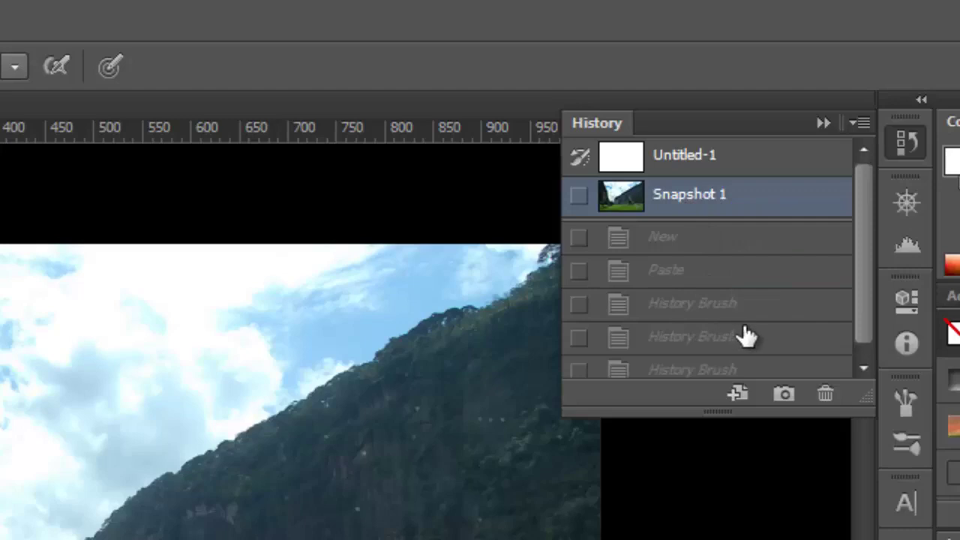
{"action": "scroll", "coordinate": [738, 334], "scroll_direction": "down", "scroll_amount": 1}
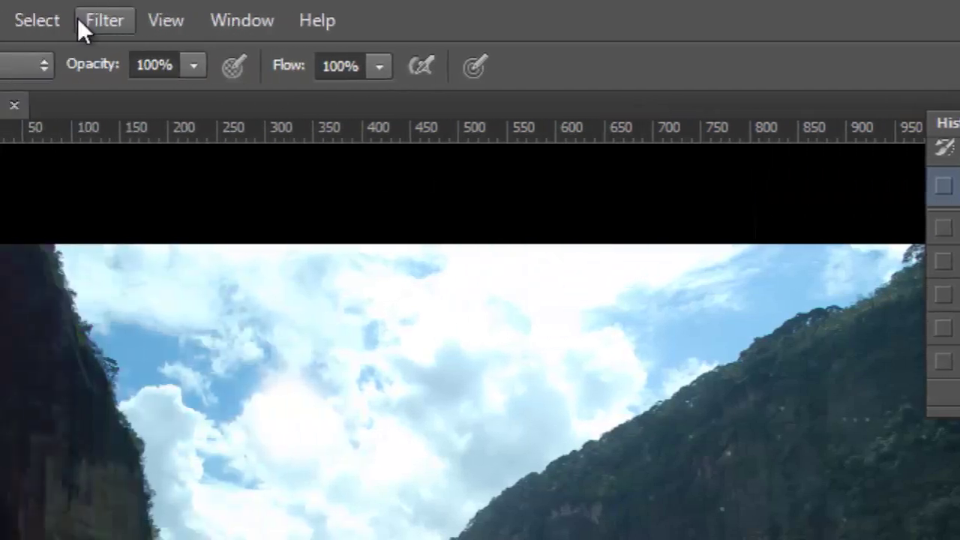
Step: Apply the Artistic Palette Knife filter with stroke size 10, detail 3 and softness 0
{"action": "left_click", "coordinate": [103, 19]}
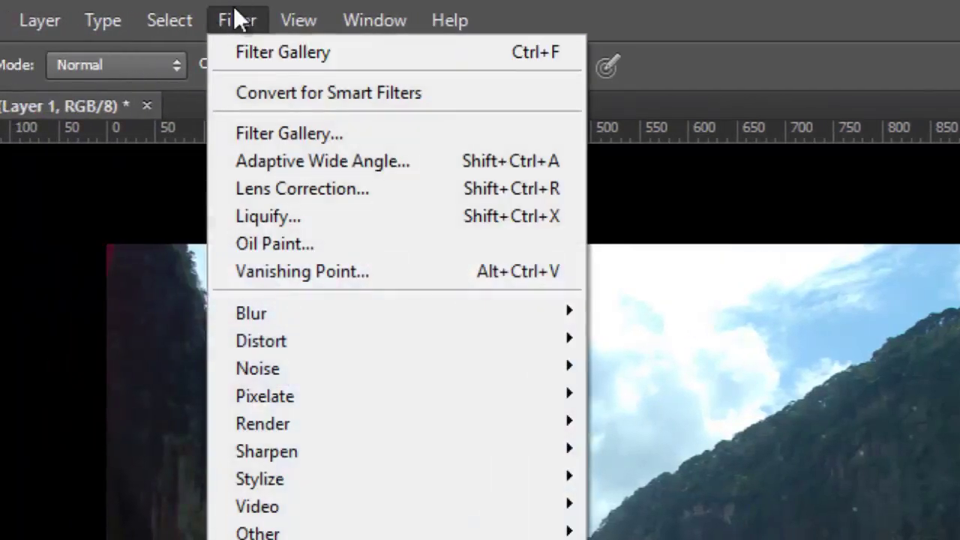
{"action": "left_click", "coordinate": [293, 135]}
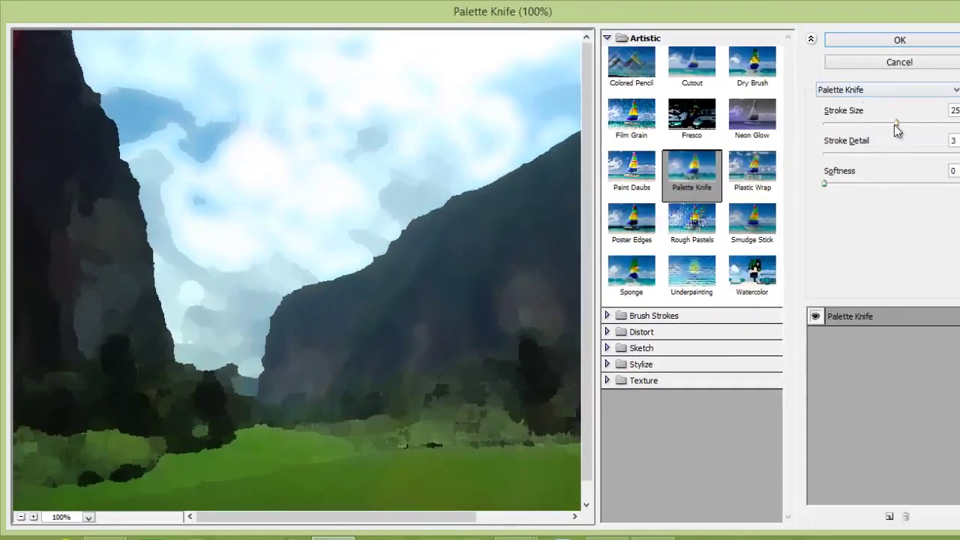
{"action": "left_click_drag", "start_coordinate": [894, 125], "coordinate": [852, 126]}
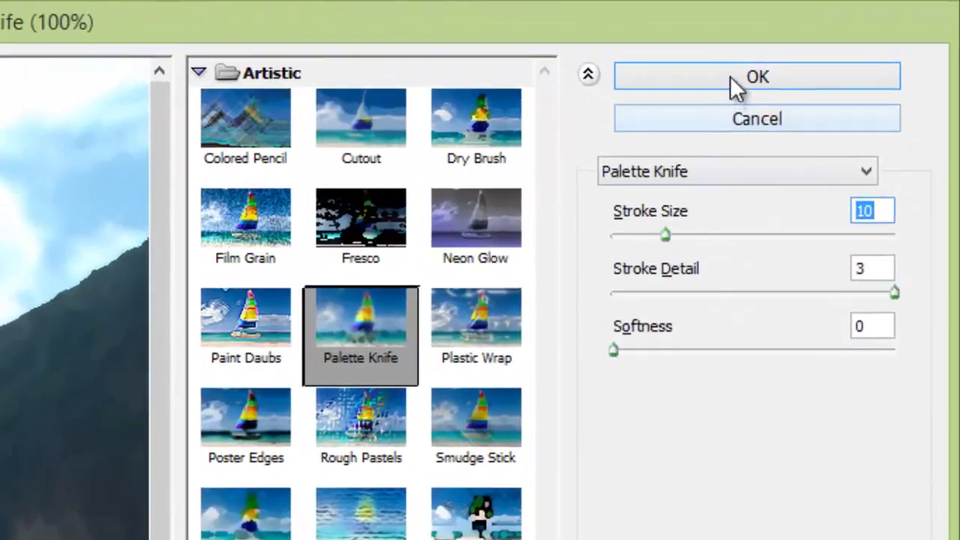
{"action": "left_click", "coordinate": [729, 73]}
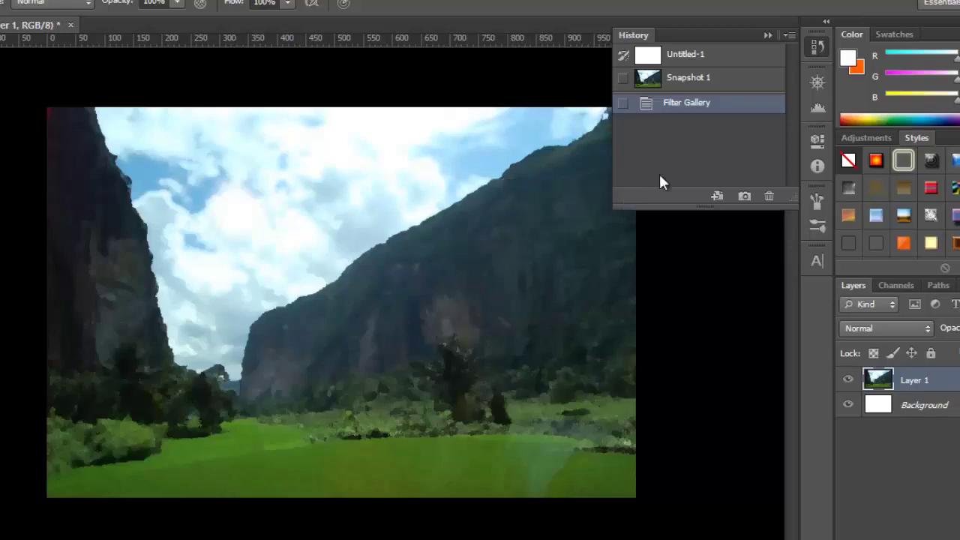
Step: Compare the original and filtered states, then capture the Palette Knife version as Snapshot 2
{"action": "left_click", "coordinate": [656, 87]}
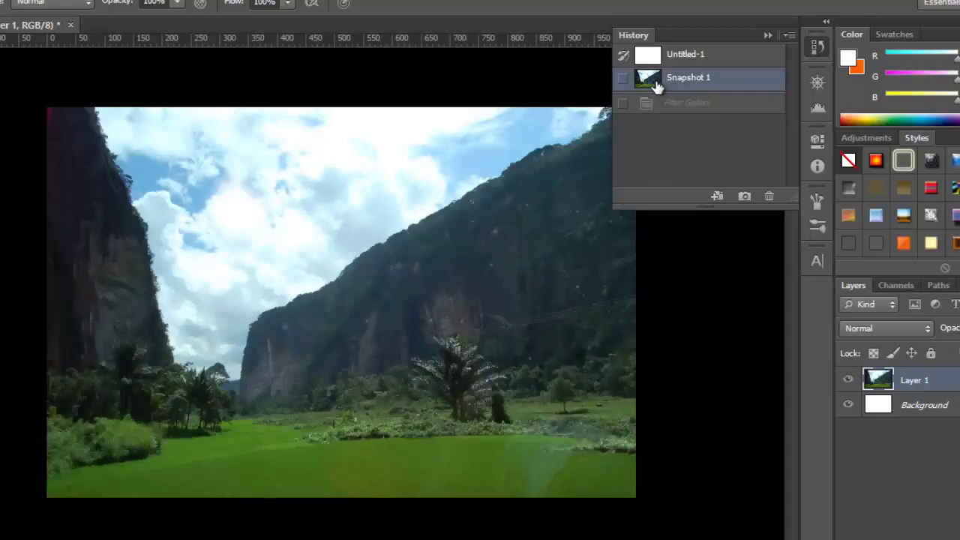
{"action": "left_click", "coordinate": [669, 109]}
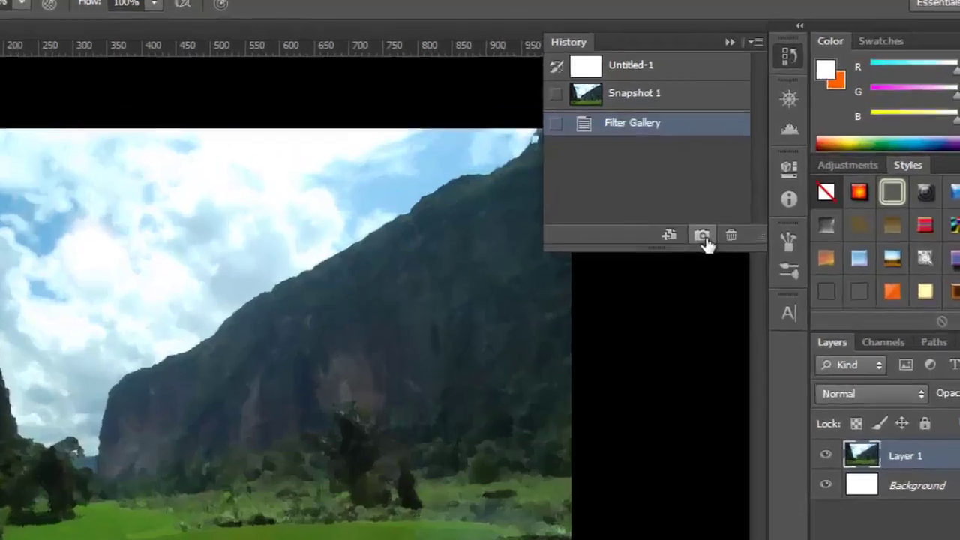
{"action": "left_click", "coordinate": [744, 196]}
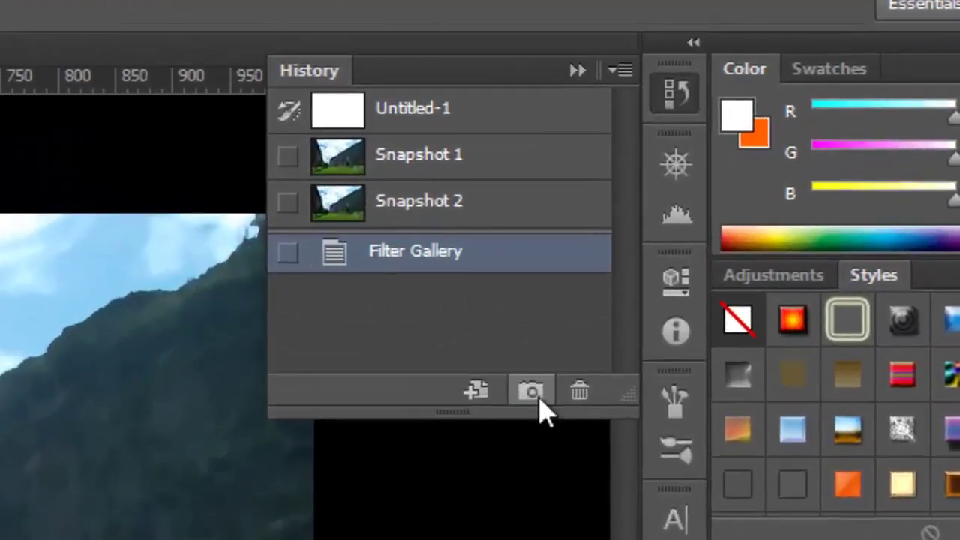
{"action": "left_click", "coordinate": [417, 212]}
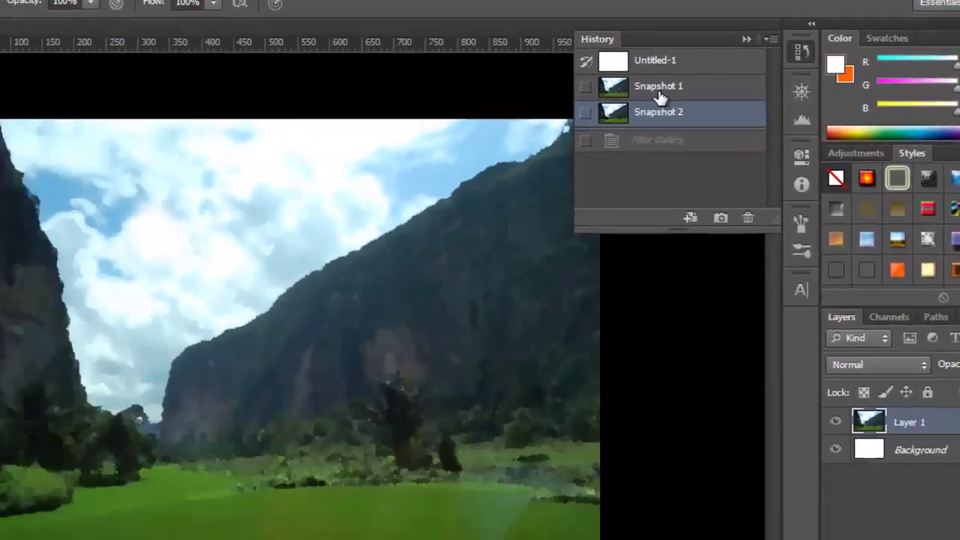
{"action": "left_click", "coordinate": [422, 166]}
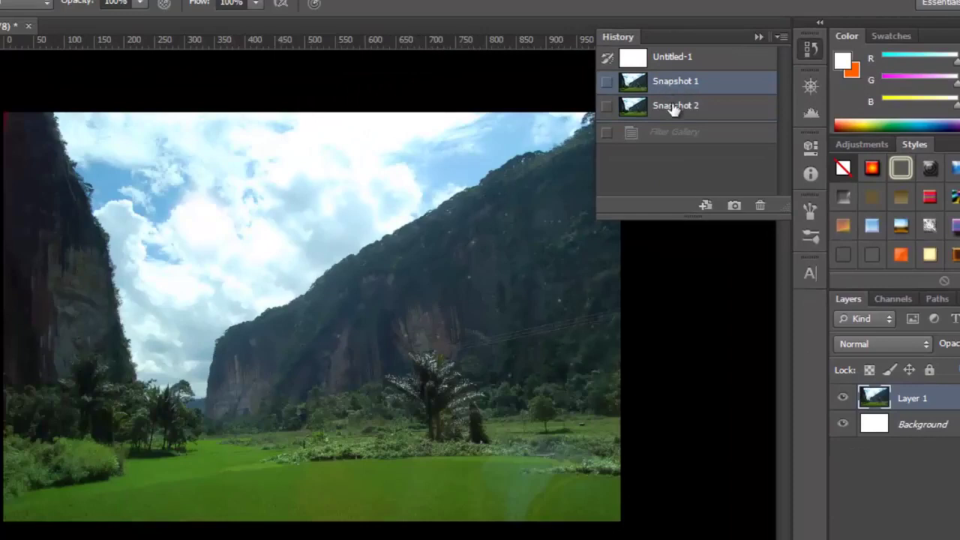
{"action": "left_click", "coordinate": [673, 111]}
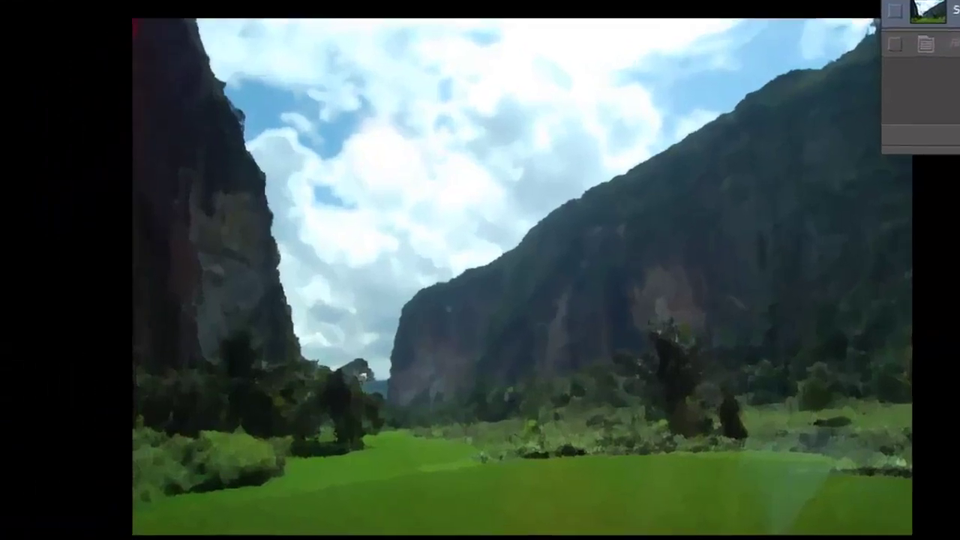
Step: Set the History Brush source to Snapshot 1, paint detail into the trees and field, then shrink the brush and undo the last stroke
{"action": "right_click", "coordinate": [17, 146]}
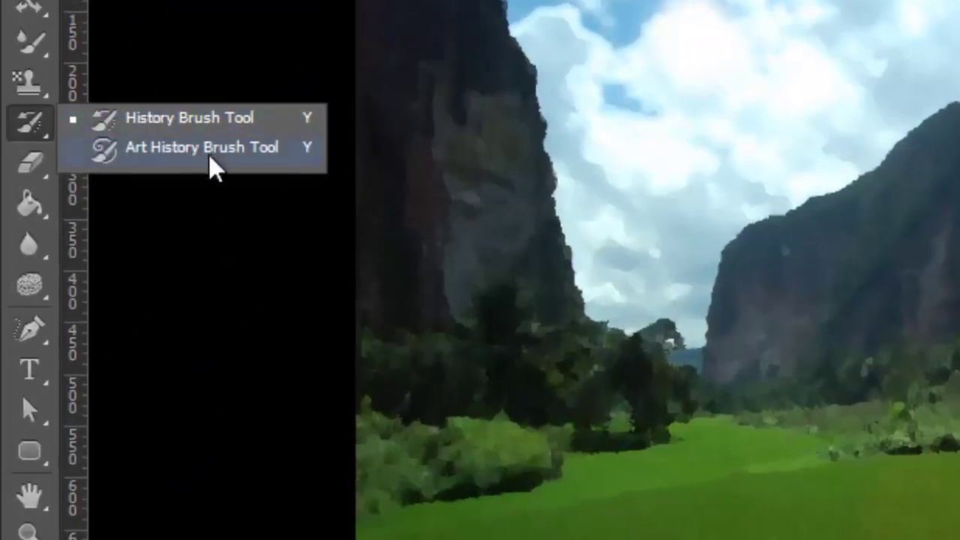
{"action": "left_click", "coordinate": [221, 126]}
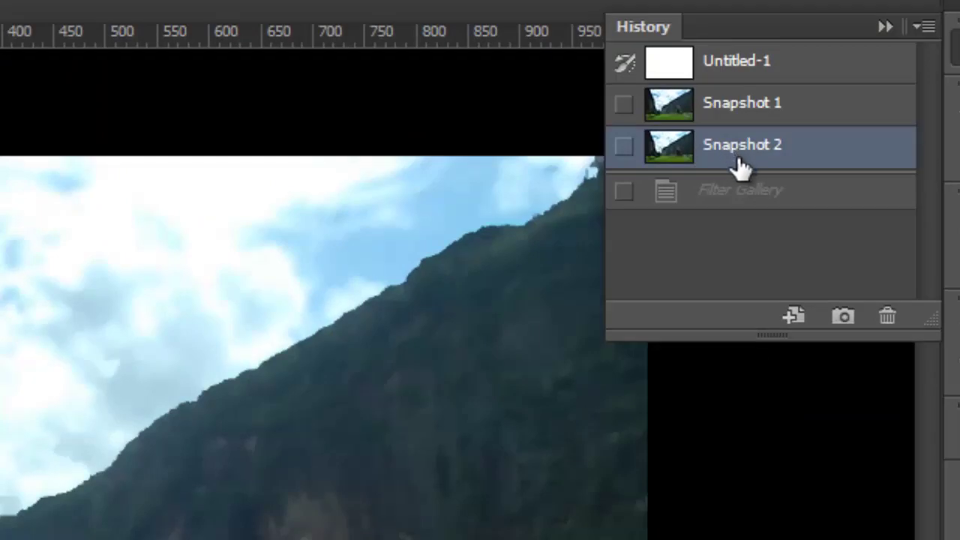
{"action": "left_click", "coordinate": [621, 105]}
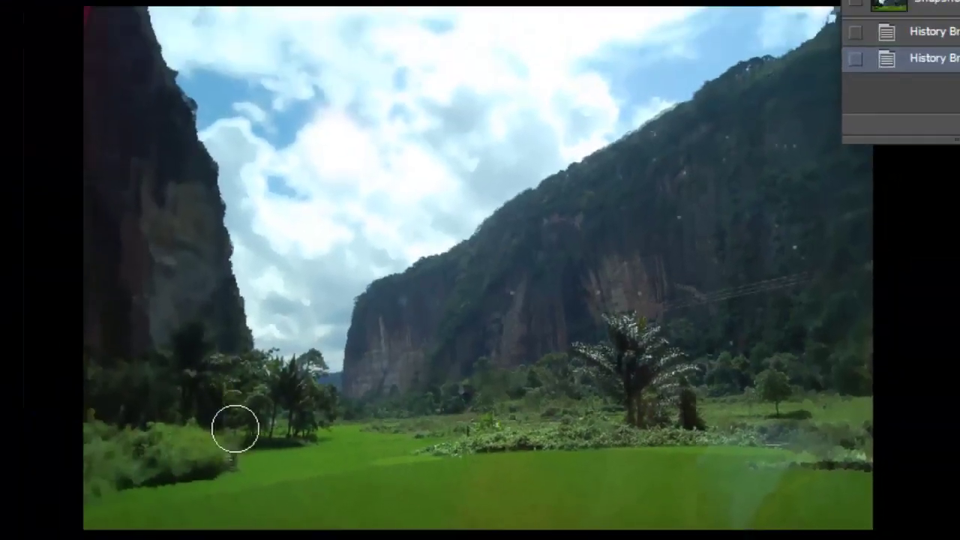
{"action": "key", "text": "bracketleft"}
{"action": "key", "text": "bracketleft"}
{"action": "key", "text": "bracketleft"}
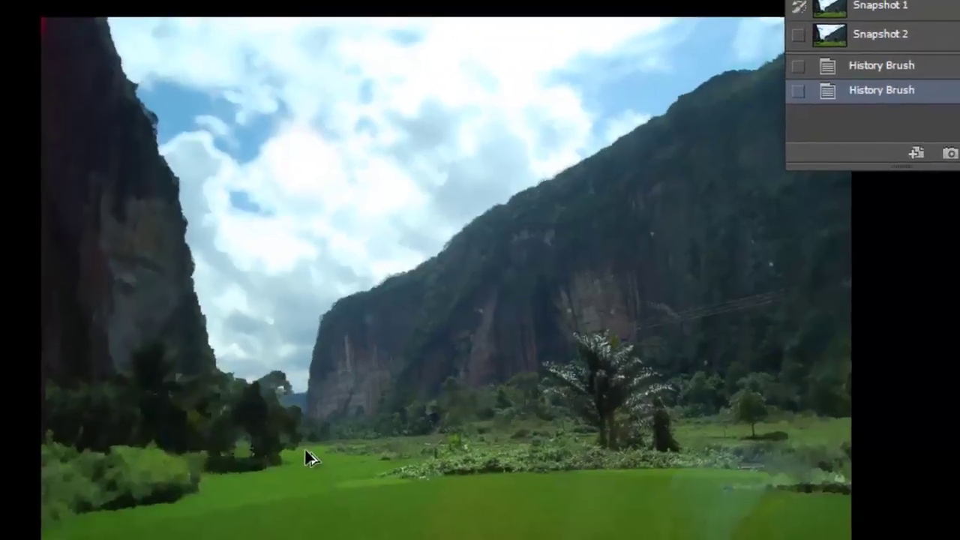
{"action": "key", "text": "ctrl+z"}
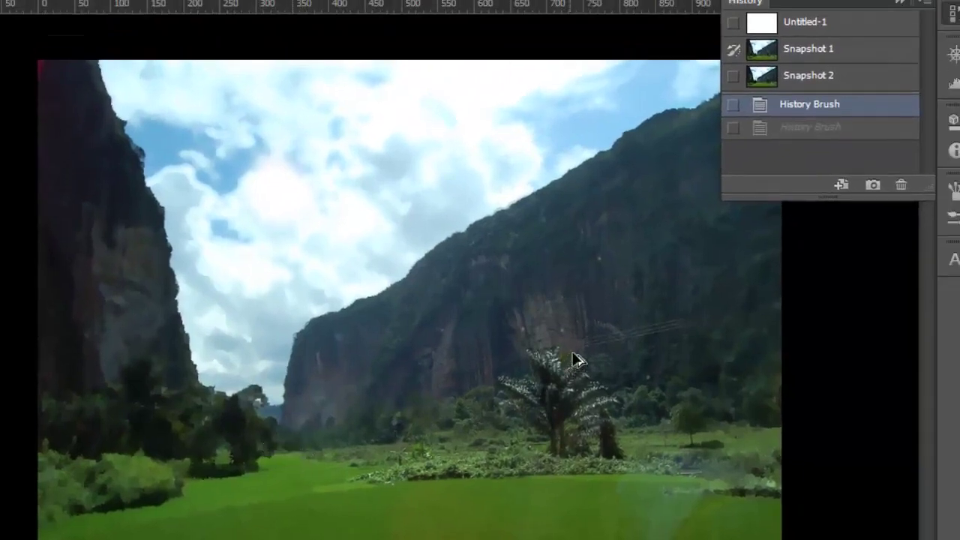
Step: Paint photo detail onto the cliff, float the History panel, and restore the filtered snapshot
{"action": "mouse_move", "coordinate": [577, 360]}
{"action": "left_mouse_down"}
{"action": "mouse_move", "coordinate": [619, 247]}
{"action": "mouse_move", "coordinate": [659, 352]}
{"action": "mouse_move", "coordinate": [621, 97]}
{"action": "mouse_move", "coordinate": [513, 247]}
{"action": "mouse_move", "coordinate": [583, 197]}
{"action": "left_mouse_up"}
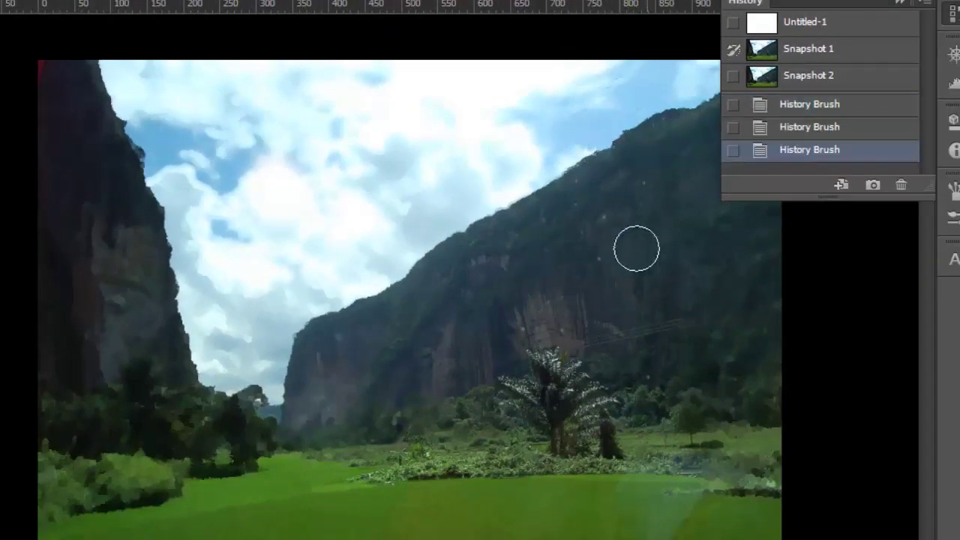
{"action": "mouse_move", "coordinate": [769, 6]}
{"action": "left_mouse_down"}
{"action": "mouse_move", "coordinate": [708, 27]}
{"action": "mouse_move", "coordinate": [702, 21]}
{"action": "left_mouse_up"}
{"action": "left_click", "coordinate": [773, 44]}
{"action": "left_click", "coordinate": [879, 71]}
{"action": "left_click", "coordinate": [742, 44]}
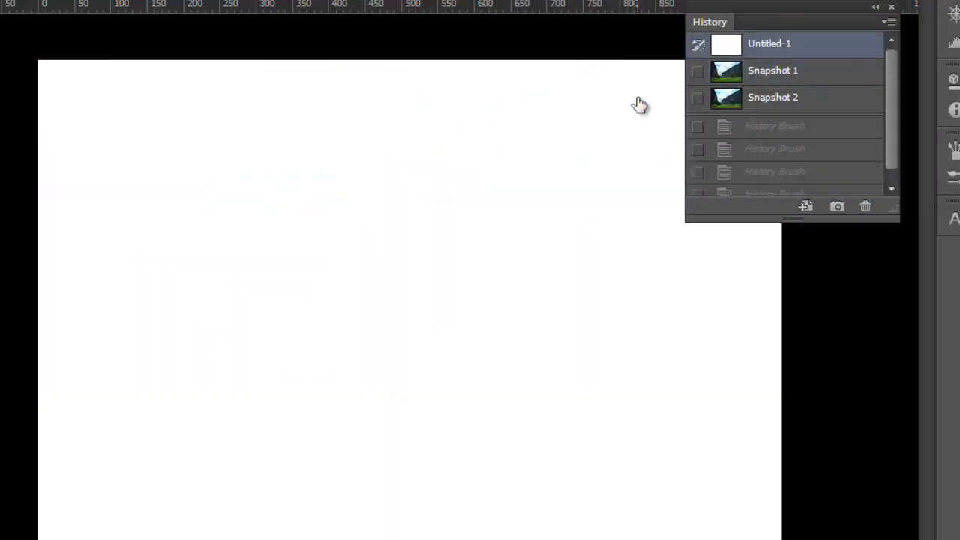
{"action": "left_click", "coordinate": [754, 102]}
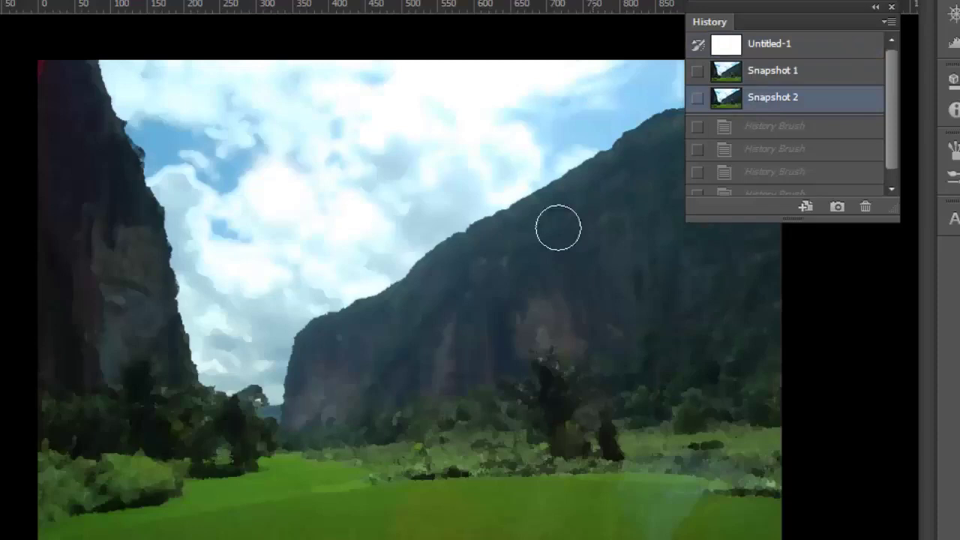
Step: Paint Snapshot 1 detail back into the cliff face, palm trees and field
{"action": "left_click_drag", "start_coordinate": [558, 227], "coordinate": [525, 489]}
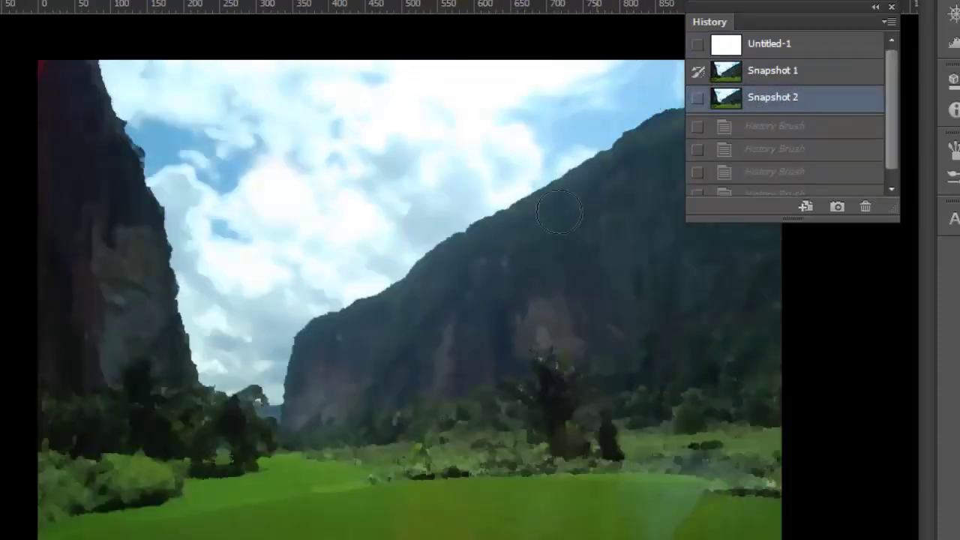
{"action": "left_click", "coordinate": [595, 354]}
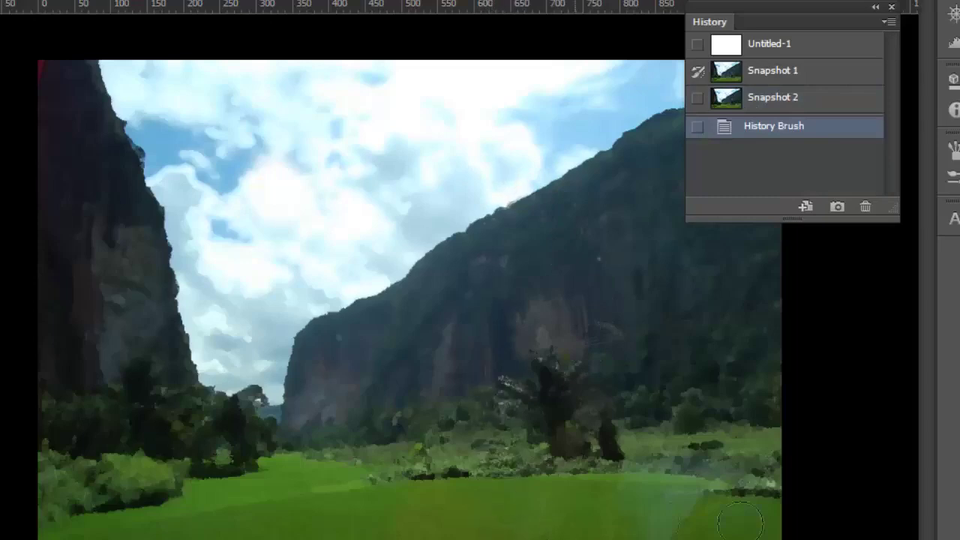
{"action": "mouse_move", "coordinate": [555, 517]}
{"action": "left_mouse_down"}
{"action": "mouse_move", "coordinate": [852, 449]}
{"action": "mouse_move", "coordinate": [566, 440]}
{"action": "mouse_move", "coordinate": [648, 415]}
{"action": "mouse_move", "coordinate": [765, 293]}
{"action": "mouse_move", "coordinate": [599, 404]}
{"action": "mouse_move", "coordinate": [613, 365]}
{"action": "left_mouse_up"}
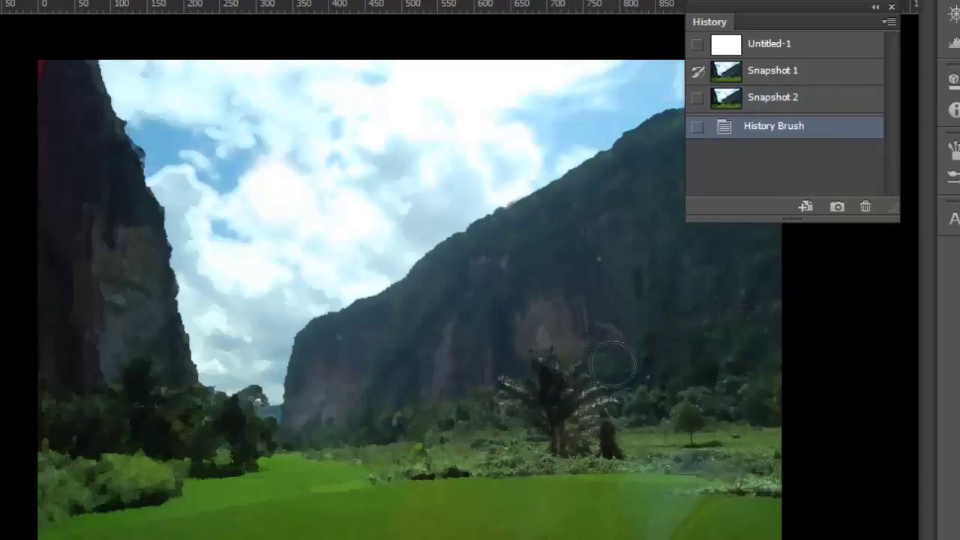
{"action": "mouse_move", "coordinate": [428, 364]}
{"action": "left_mouse_down"}
{"action": "mouse_move", "coordinate": [489, 326]}
{"action": "mouse_move", "coordinate": [505, 493]}
{"action": "mouse_move", "coordinate": [486, 449]}
{"action": "mouse_move", "coordinate": [499, 151]}
{"action": "mouse_move", "coordinate": [464, 114]}
{"action": "mouse_move", "coordinate": [453, 331]}
{"action": "mouse_move", "coordinate": [481, 461]}
{"action": "left_mouse_up"}
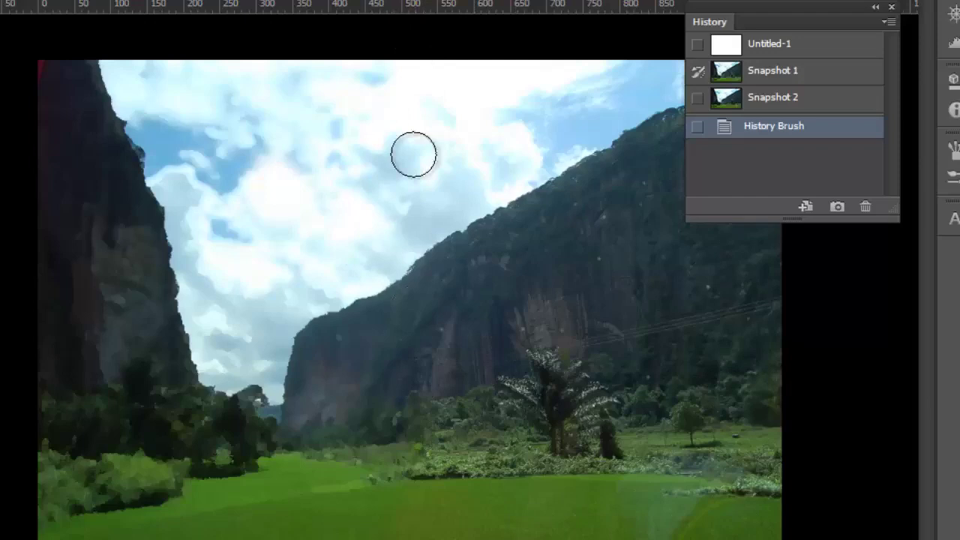
{"action": "left_click", "coordinate": [523, 445]}
{"action": "key", "text": "ctrl+minus"}
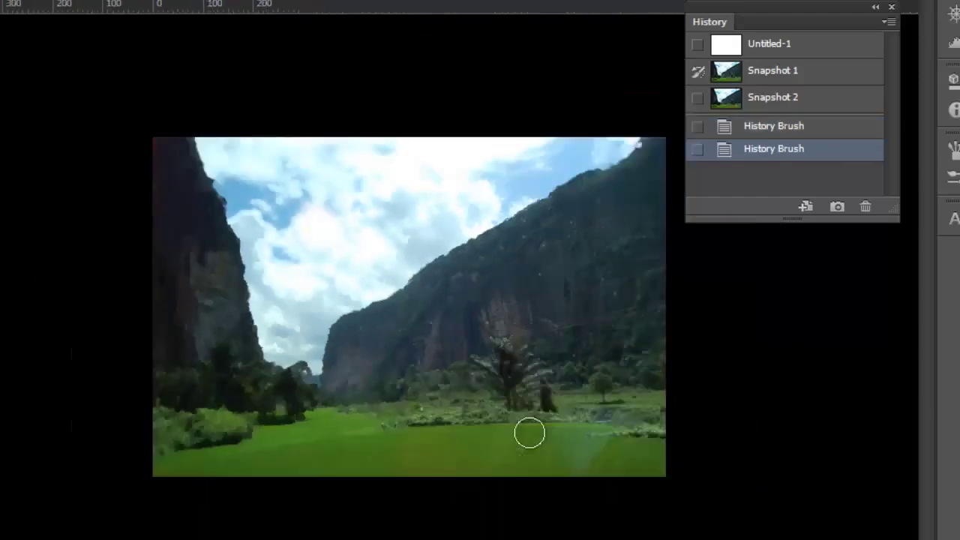
{"action": "key", "text": "ctrl+plus"}
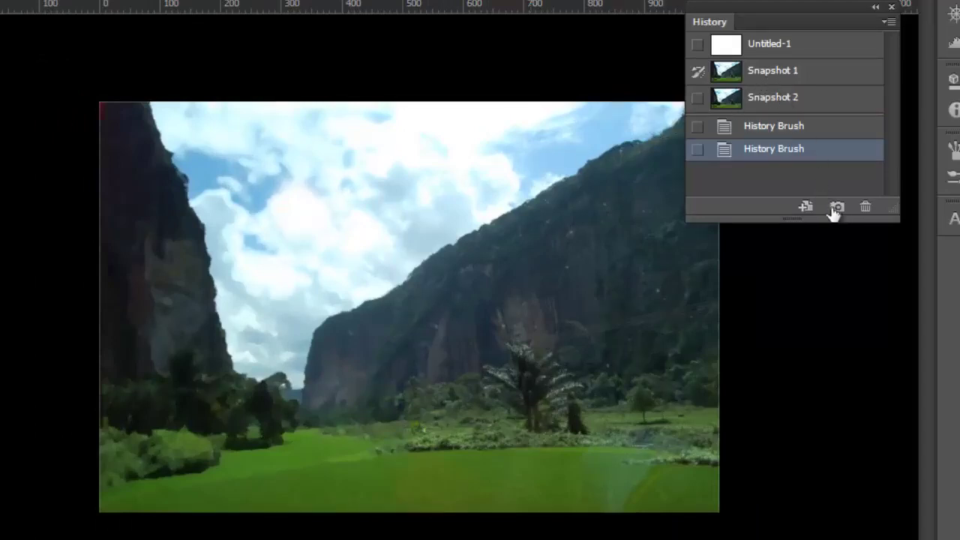
Step: Revert the document to Snapshot 2, discarding the painted-back strokes
{"action": "left_click", "coordinate": [777, 126]}
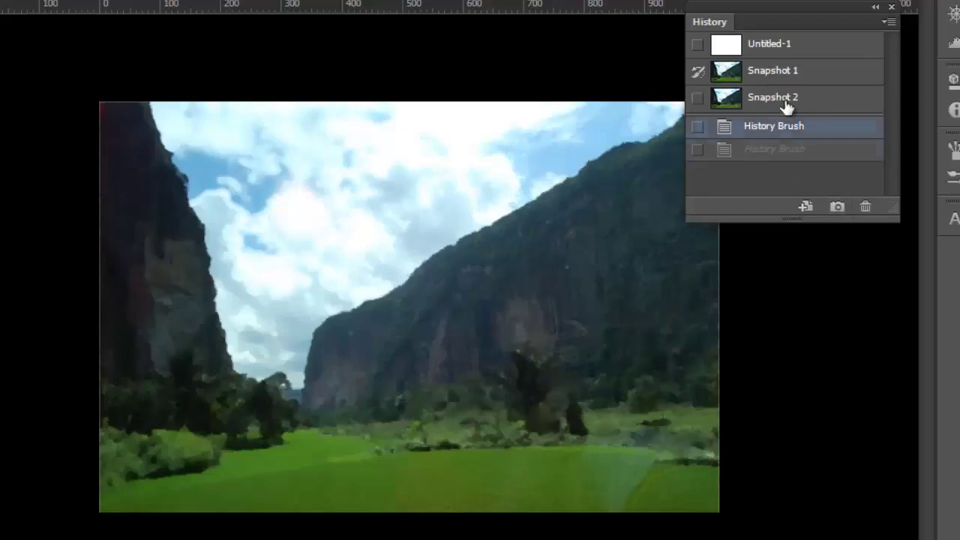
{"action": "left_click", "coordinate": [788, 103]}
{"action": "left_click", "coordinate": [793, 75]}
{"action": "left_click", "coordinate": [788, 101]}
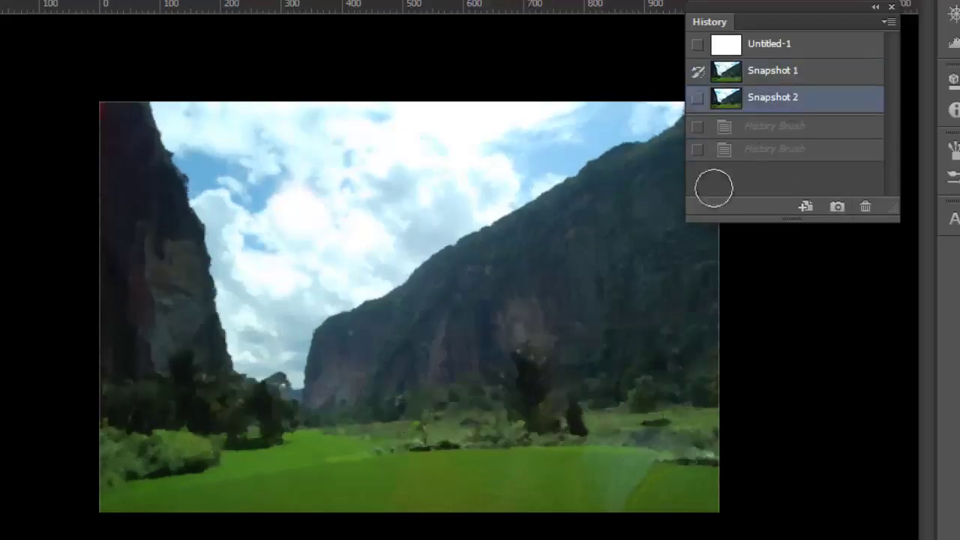